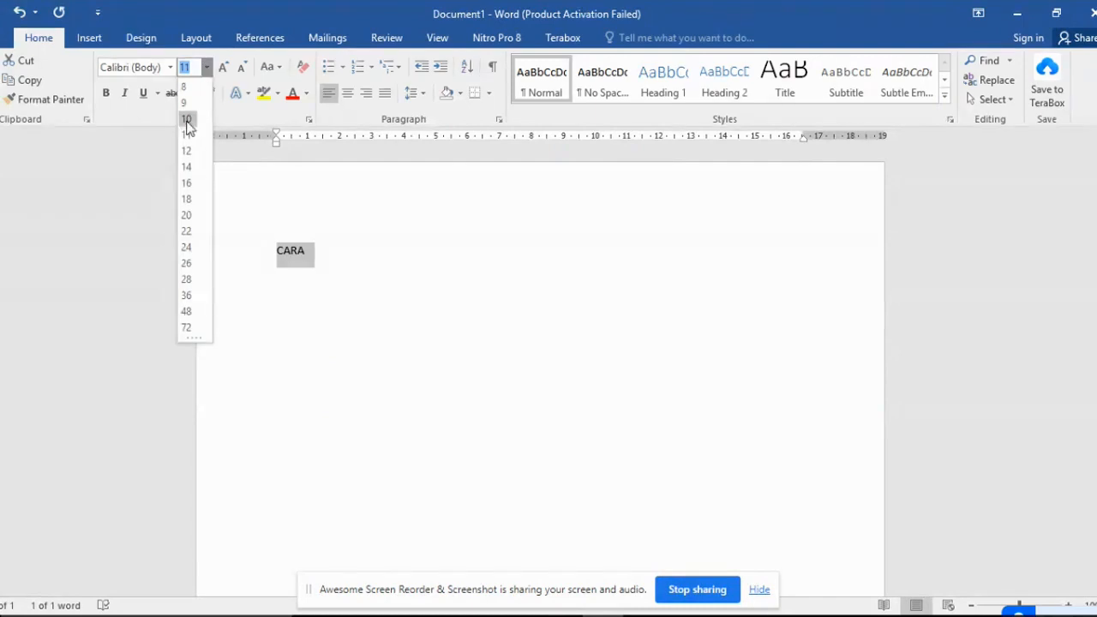
# Step: Set the font size to 18 and complete the title as "CARA MEMBUAT BINGKAI DI HALAMAN 1 SAJA"
pyautogui.click(187, 204)
pyautogui.click(357, 269)
pyautogui.write('MEMBUAT')
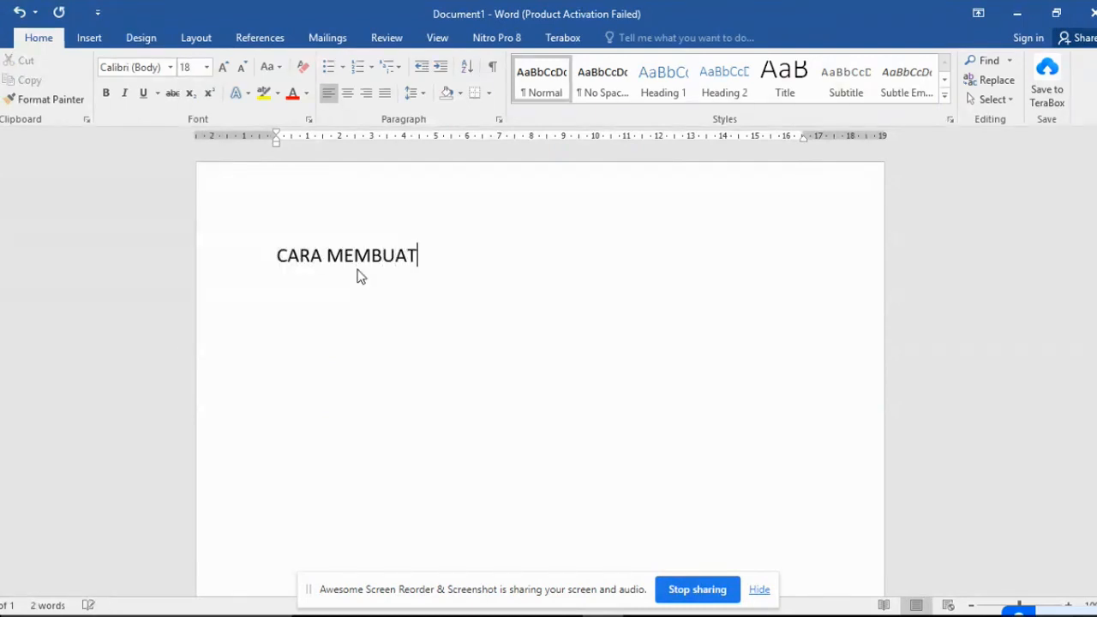
pyautogui.write(' BINGKAI')
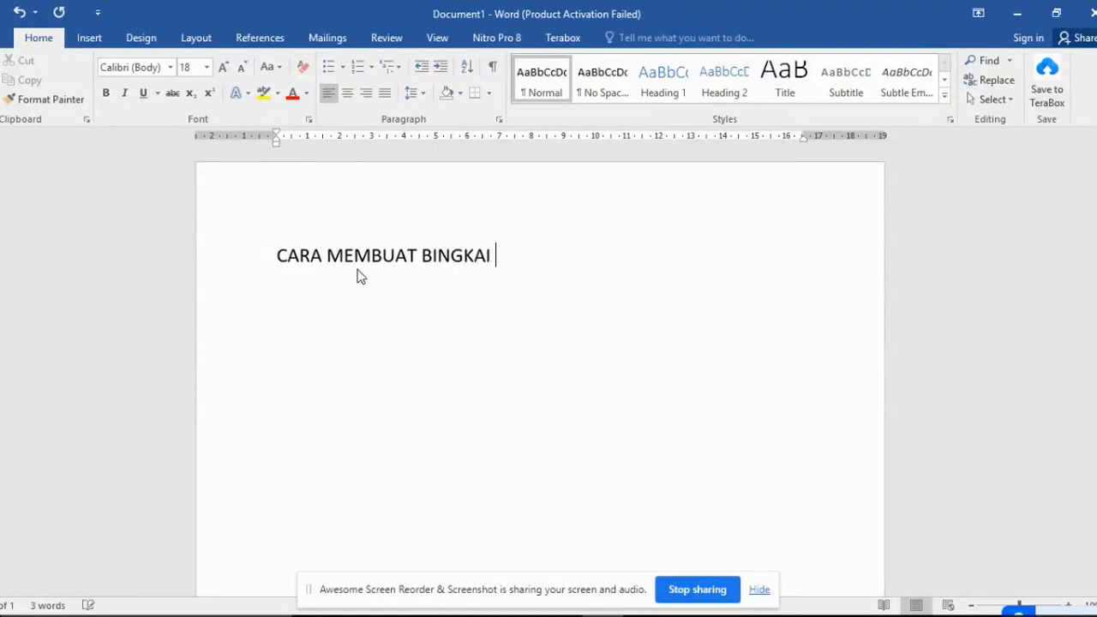
pyautogui.write(' DI HALAMAN 1 SAJA')
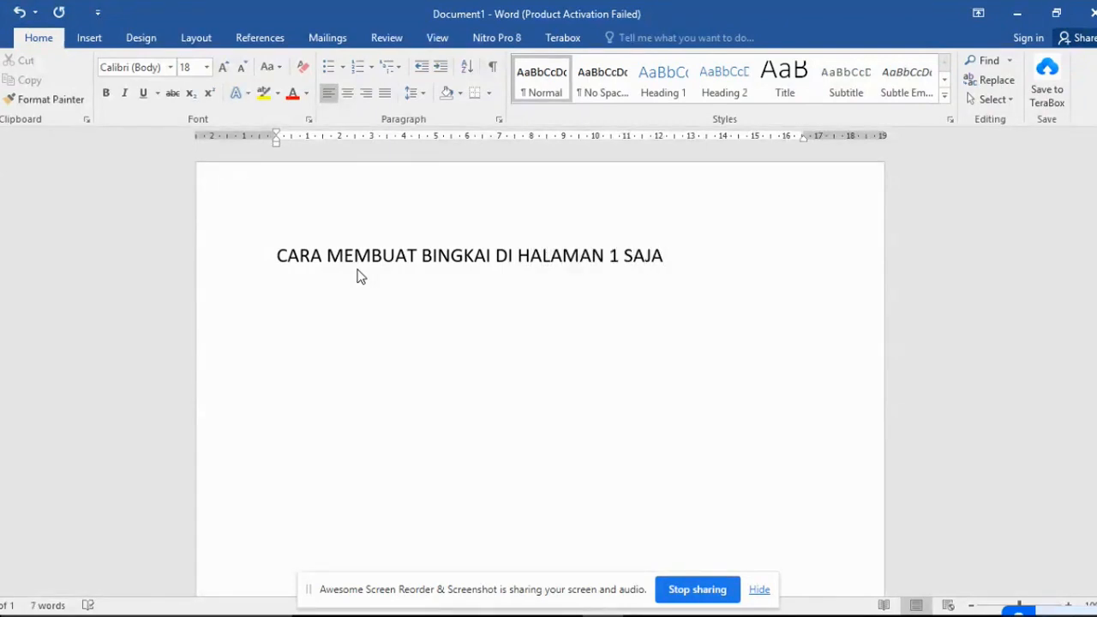
# Step: Start a numbered list below the title with the item "PILIH MENU DESIGN" and bring up the Design commands
pyautogui.press('Return')
pyautogui.write('1. ')
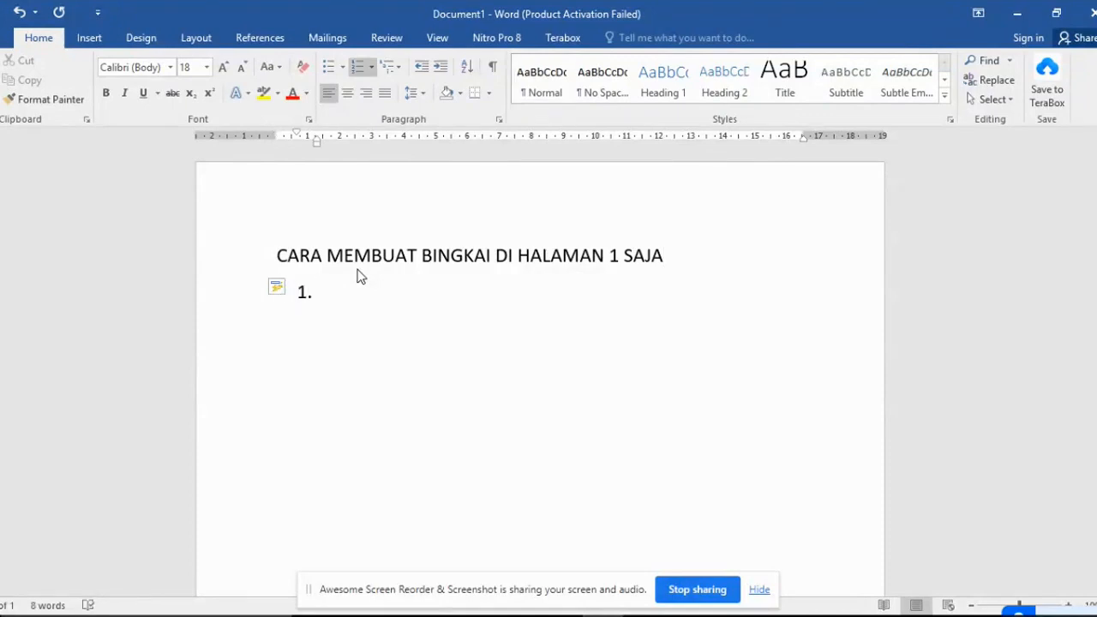
pyautogui.write('PILIH MENU')
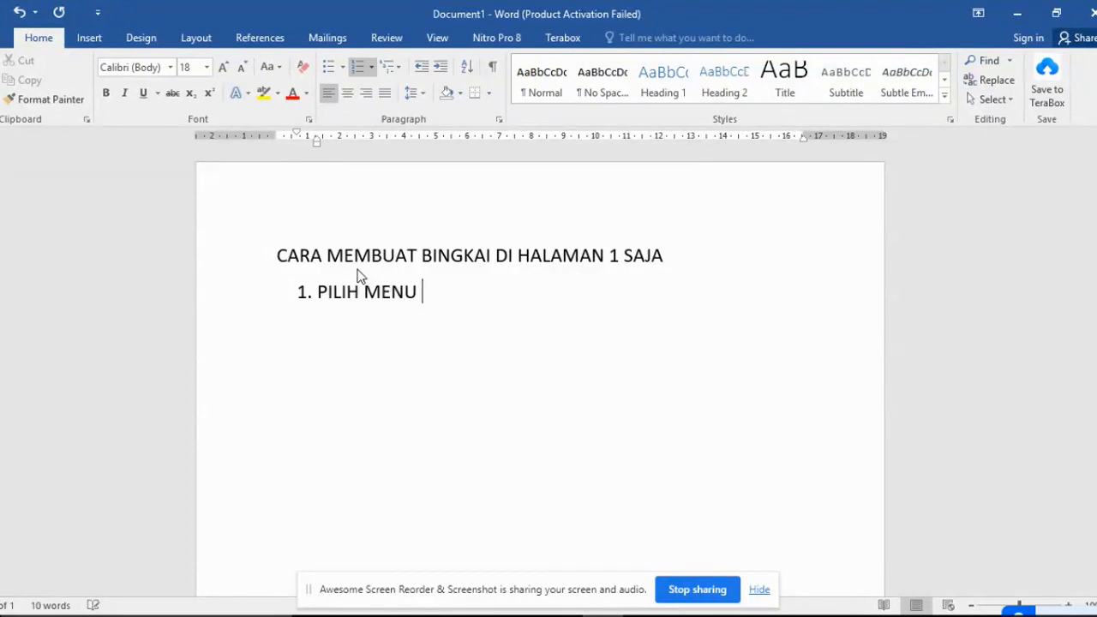
pyautogui.write(' DESIGN')
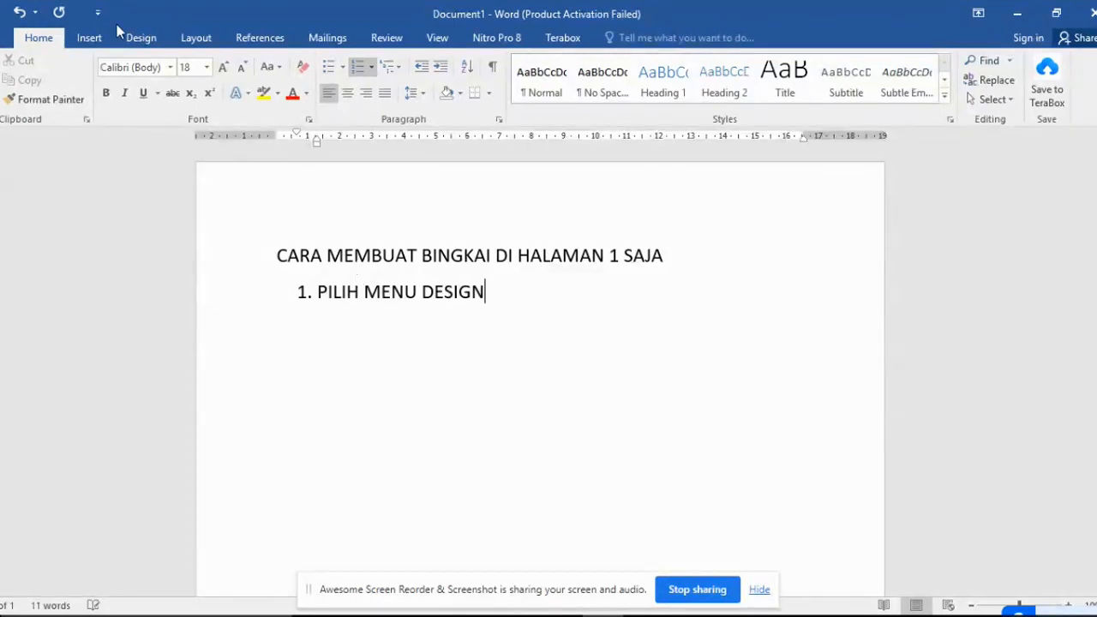
pyautogui.click(144, 39)
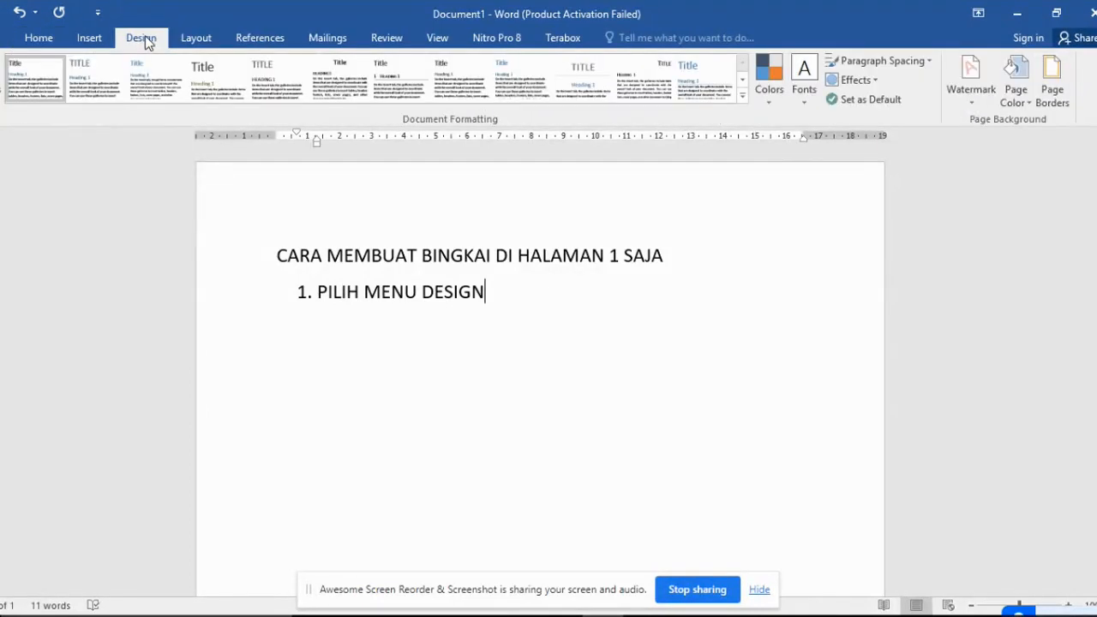
# Step: Add the second list item "CARI DAN PILIH PAGE BORDERS"
pyautogui.press('Return')
pyautogui.write('P')
pyautogui.press('BackSpace')
pyautogui.write('CARI DA')
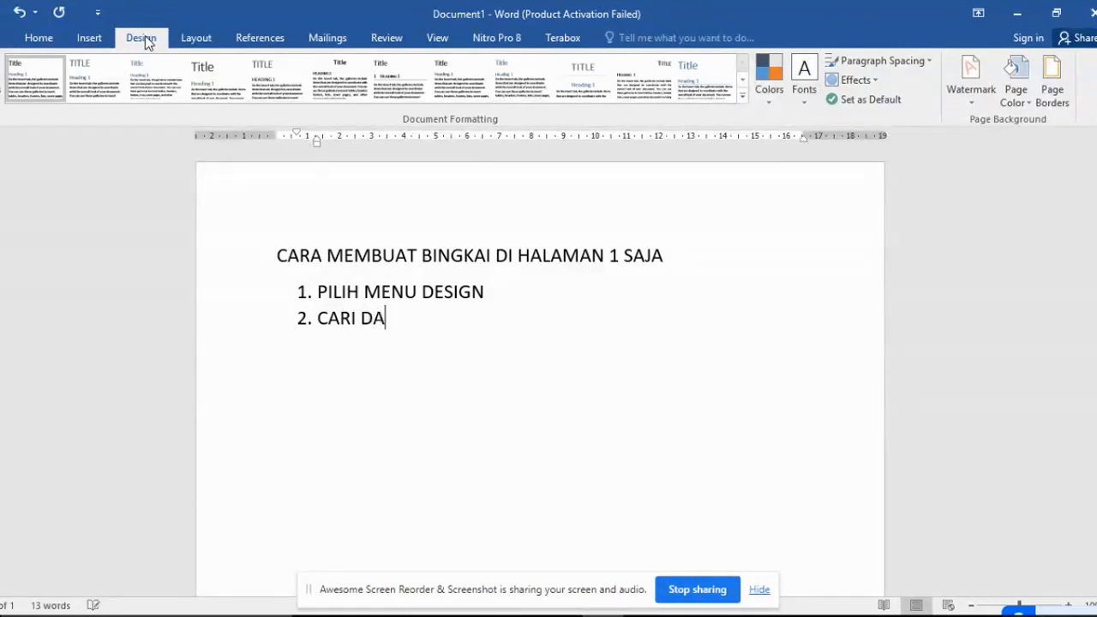
pyautogui.write('N PILIH ')
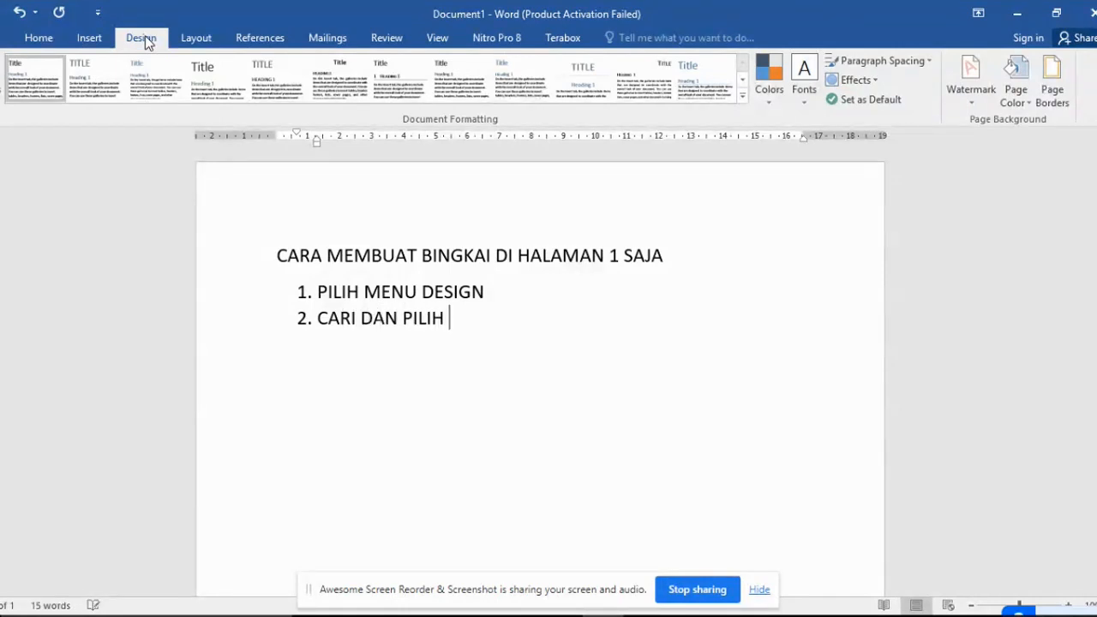
pyautogui.write('PAGE BORDE')
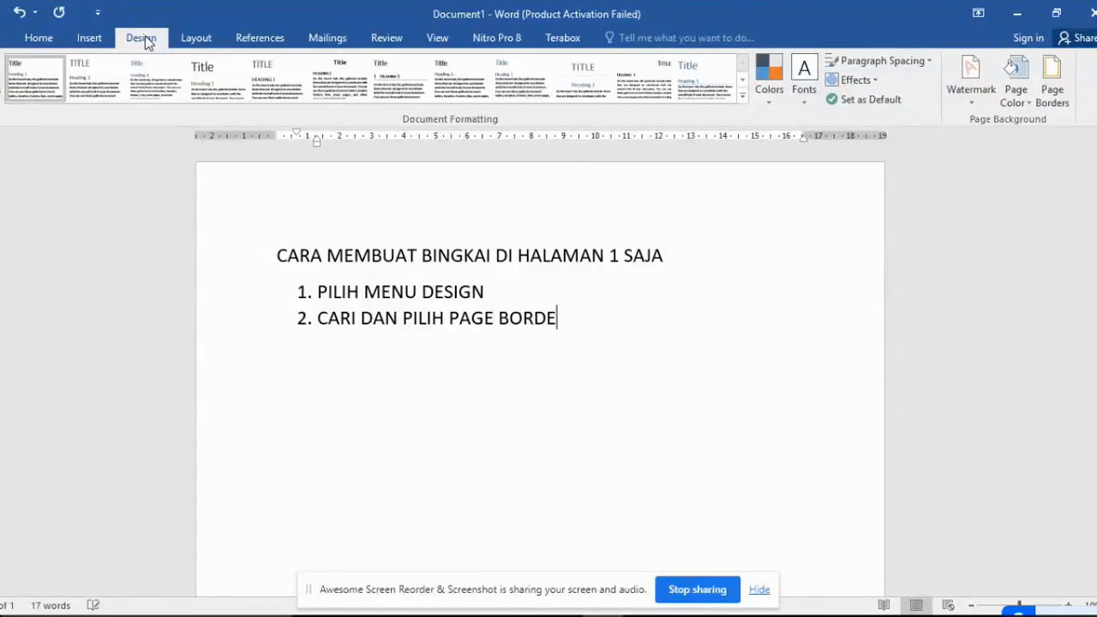
pyautogui.write('RS')
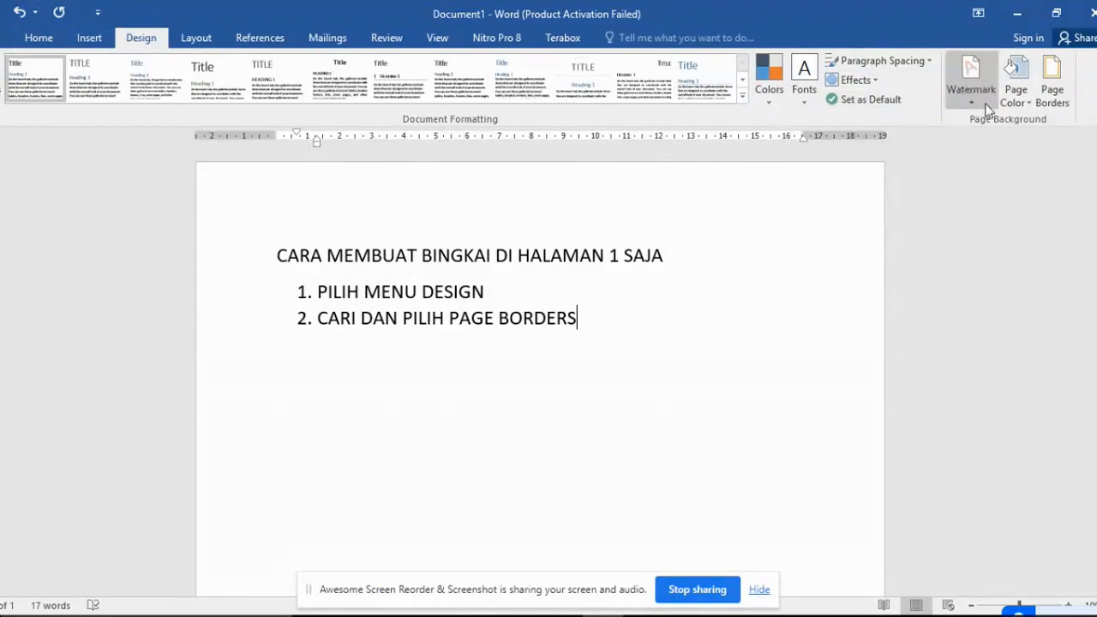
# Step: View the page border settings and close them without applying a border
pyautogui.click(1057, 84)
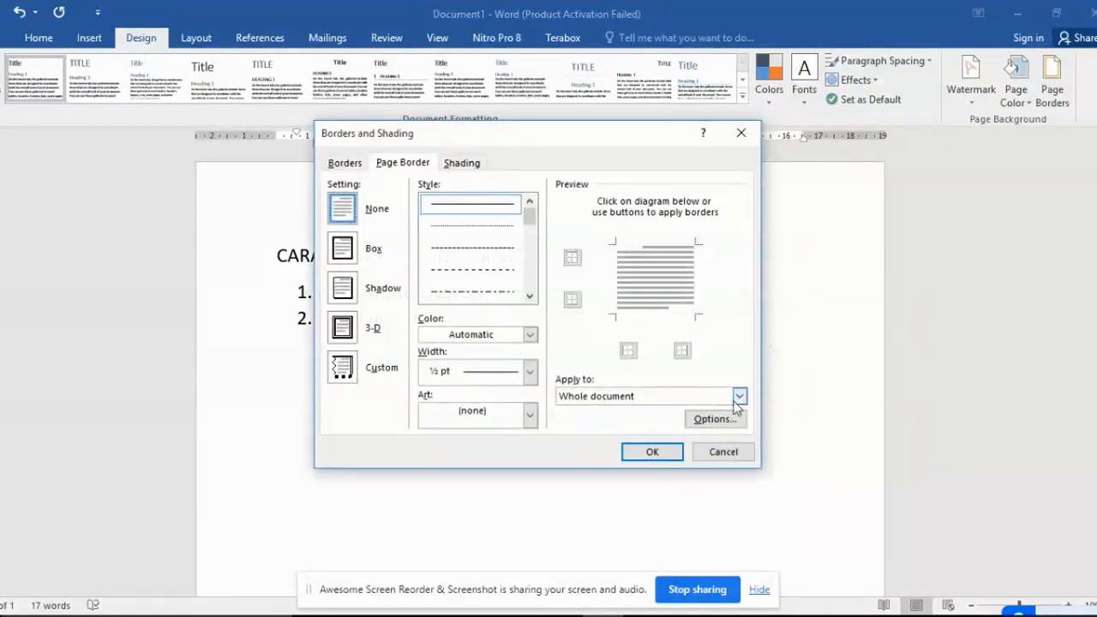
pyautogui.moveTo(590, 147)
pyautogui.mouseDown()
pyautogui.moveTo(526, 243)
pyautogui.moveTo(740, 296)
pyautogui.moveTo(720, 227)
pyautogui.moveTo(858, 210)
pyautogui.moveTo(638, 170)
pyautogui.mouseUp()
pyautogui.click(563, 318)
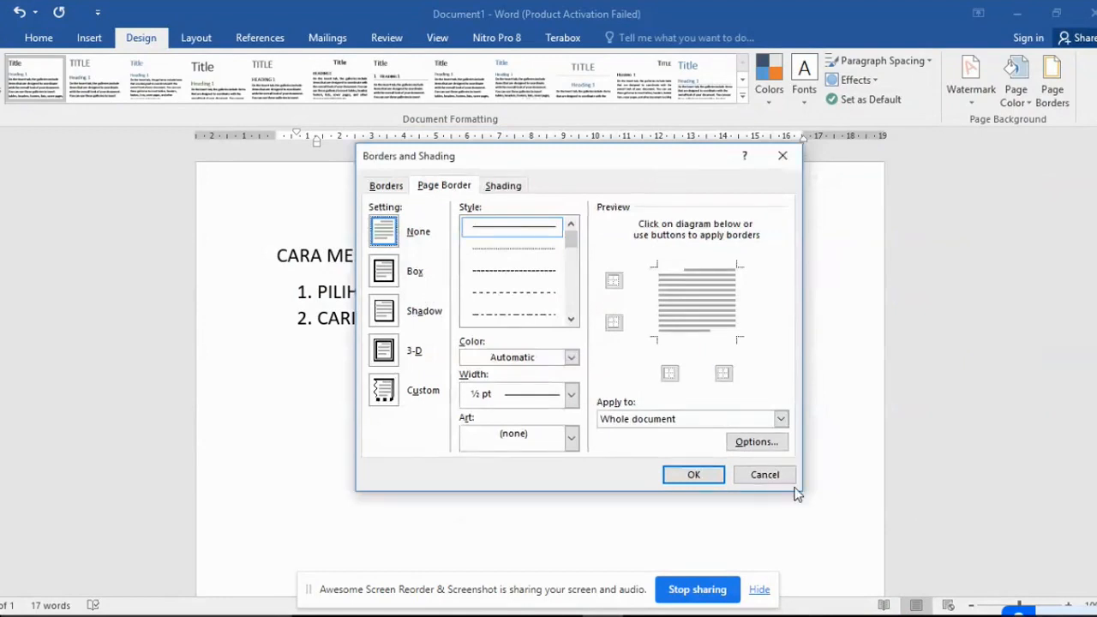
pyautogui.click(766, 478)
# Step: Add the third list item "PADA TAB PAGE BORDER PILIH ART (CARI DESAIN YANG KAMU INGINKAN."
pyautogui.press('Return')
pyautogui.write('PADA')
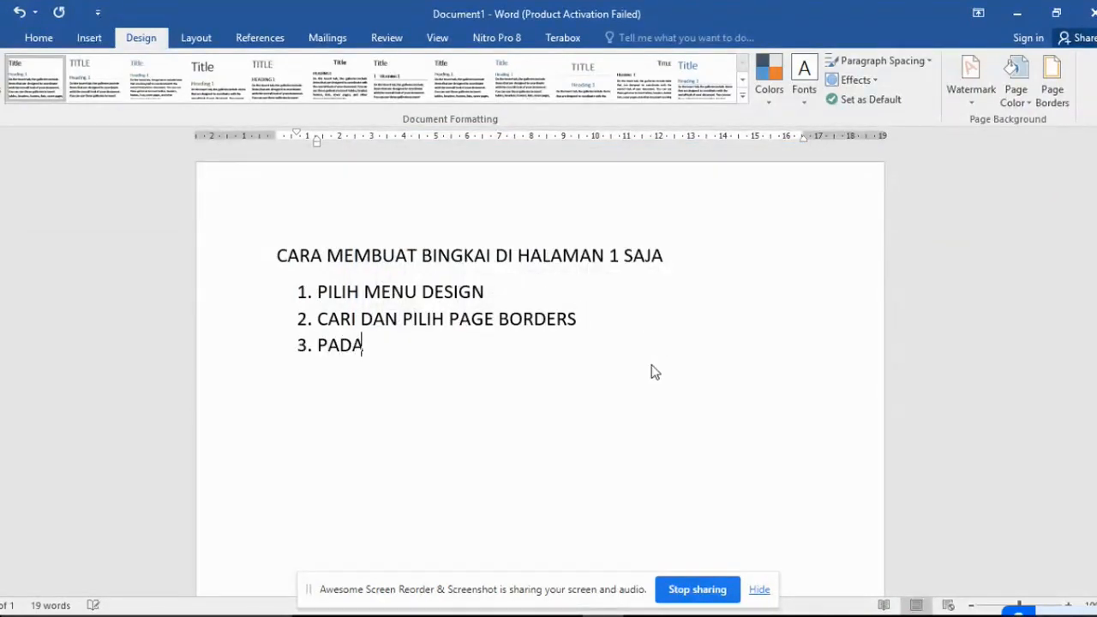
pyautogui.write(' TAB PA')
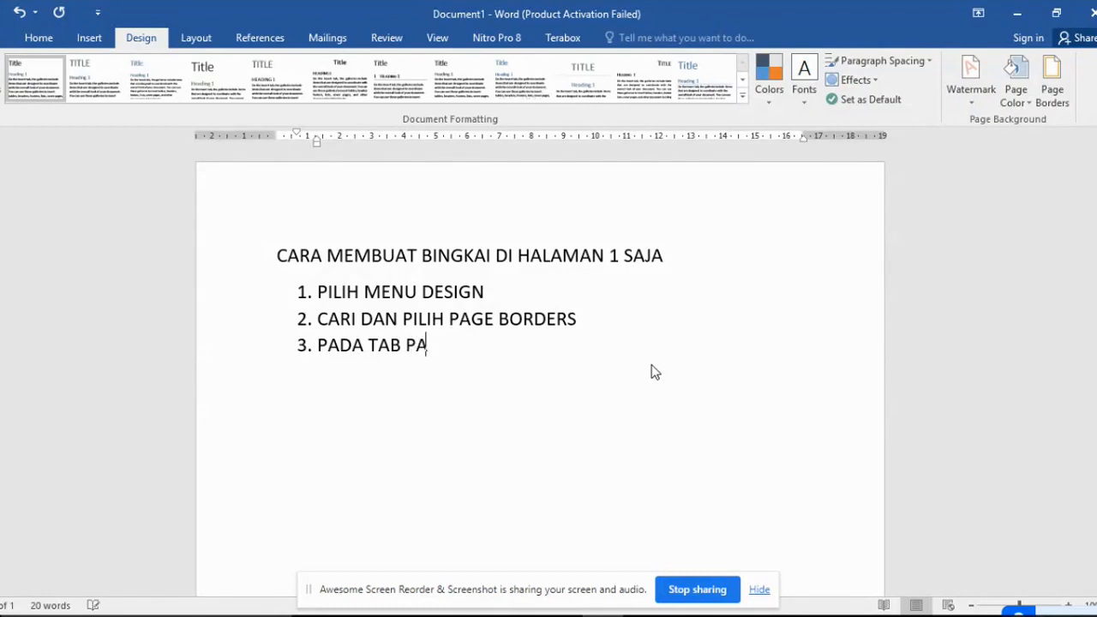
pyautogui.write('GE BORDER')
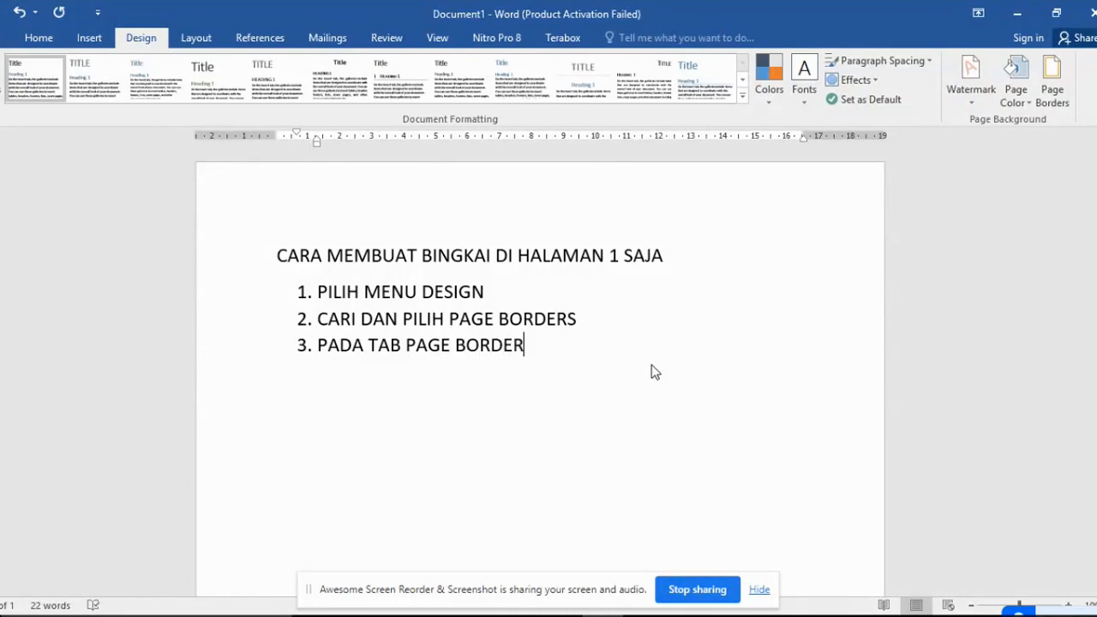
pyautogui.write(' PILIH ART')
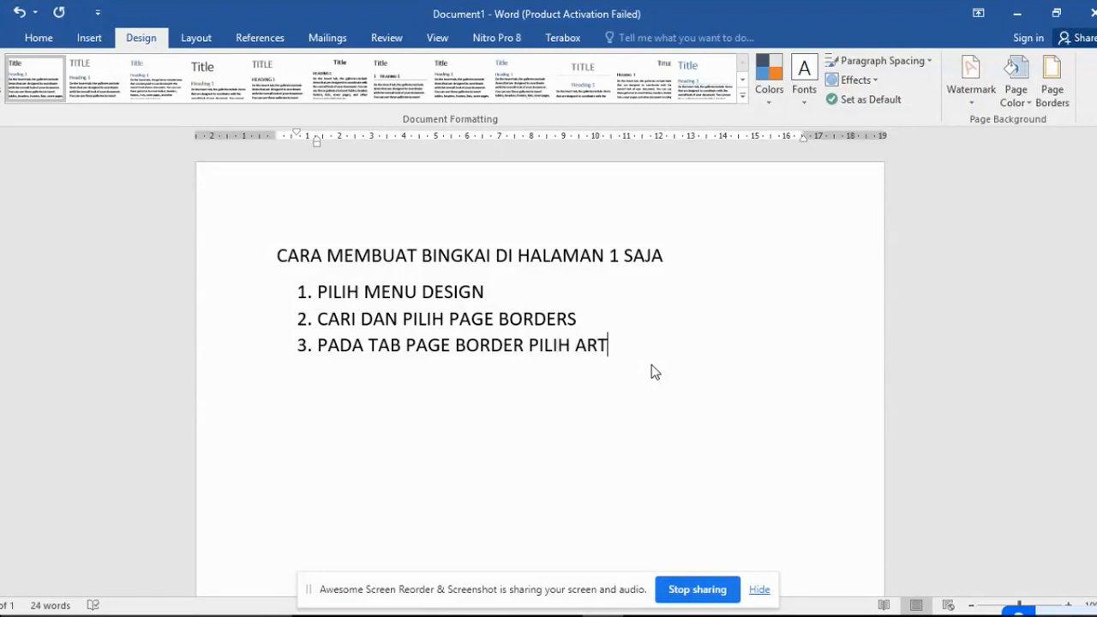
pyautogui.write(' (CARI DESAIN ')
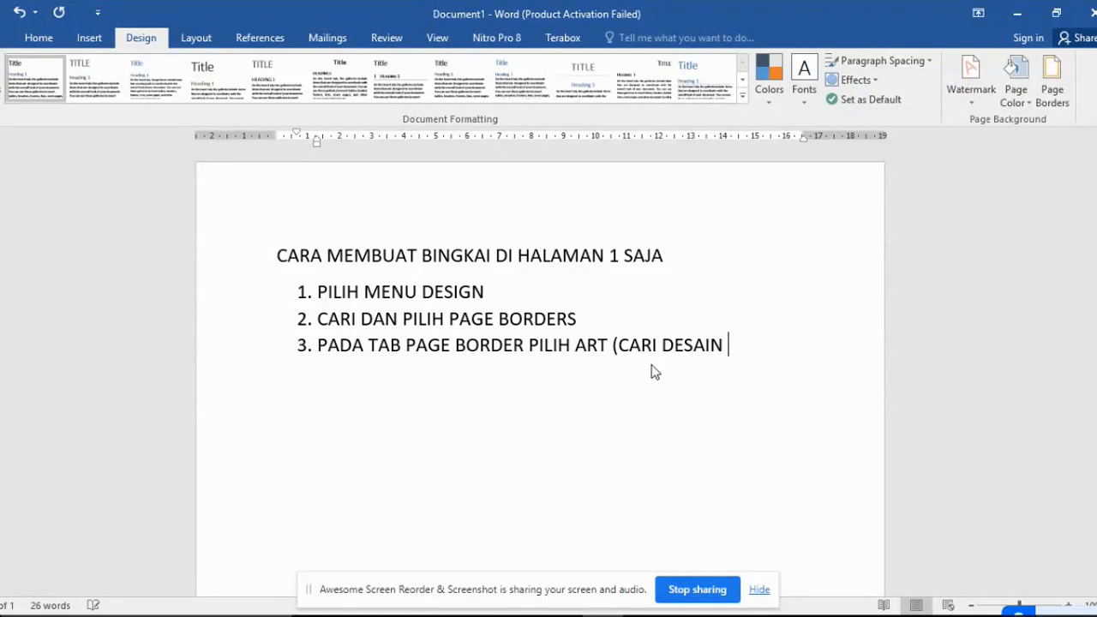
pyautogui.write('YANG KAMU ')
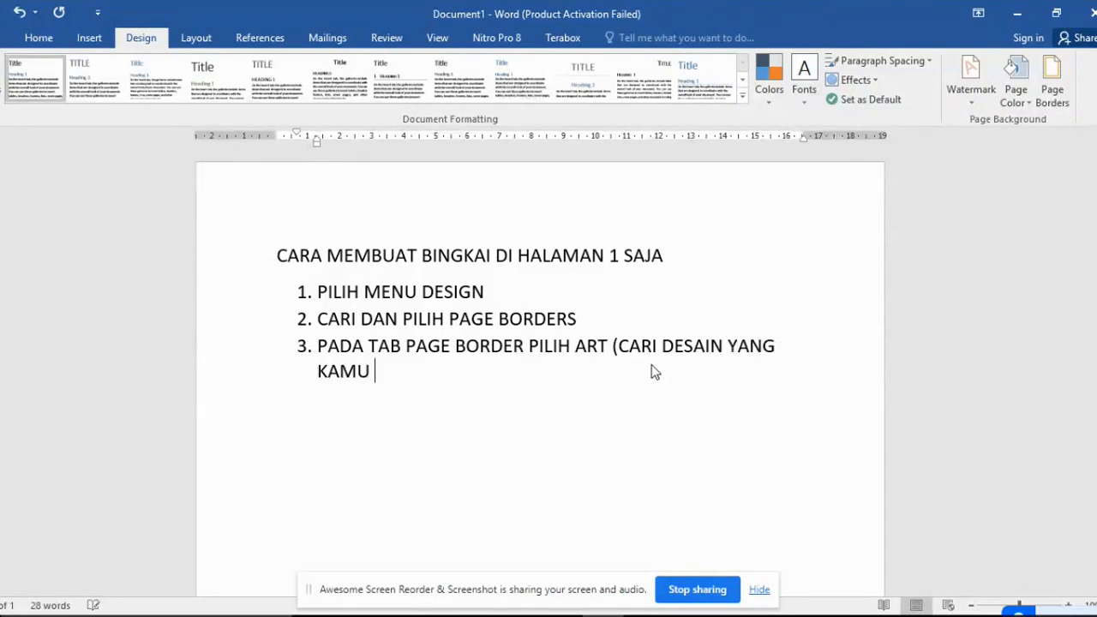
pyautogui.write('PILI')
pyautogui.press('BackSpace')
pyautogui.press('BackSpace')
pyautogui.press('BackSpace')
pyautogui.press('BackSpace')
pyautogui.write('INGINKAN')
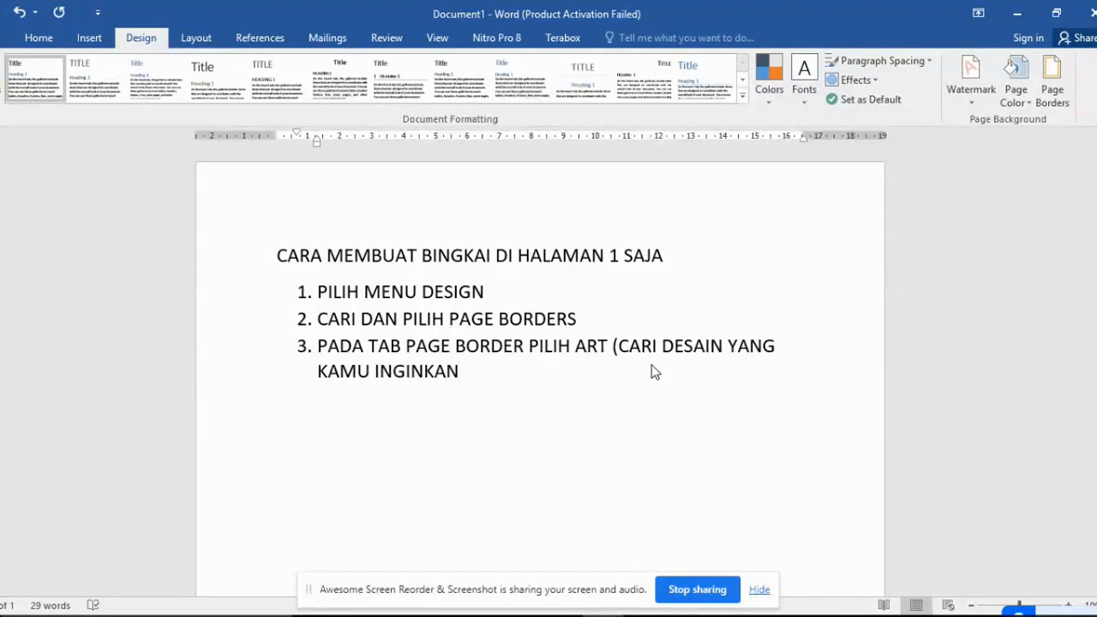
pyautogui.write('.')
# Step: Look through the art designs available for page borders and leave the settings without choosing one
pyautogui.click(1045, 96)
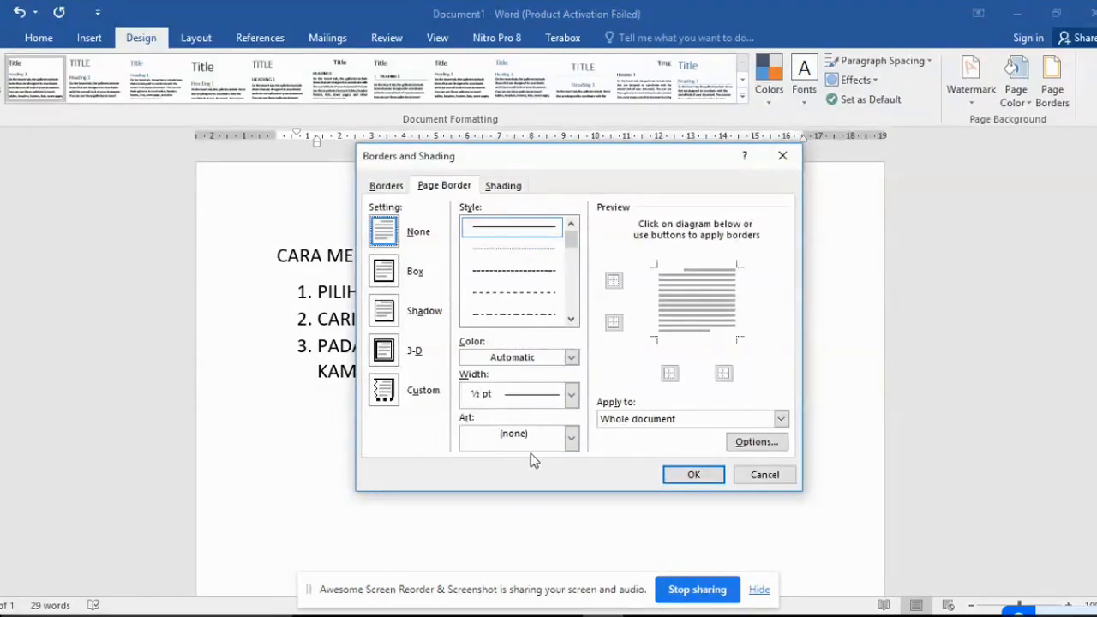
pyautogui.click(571, 438)
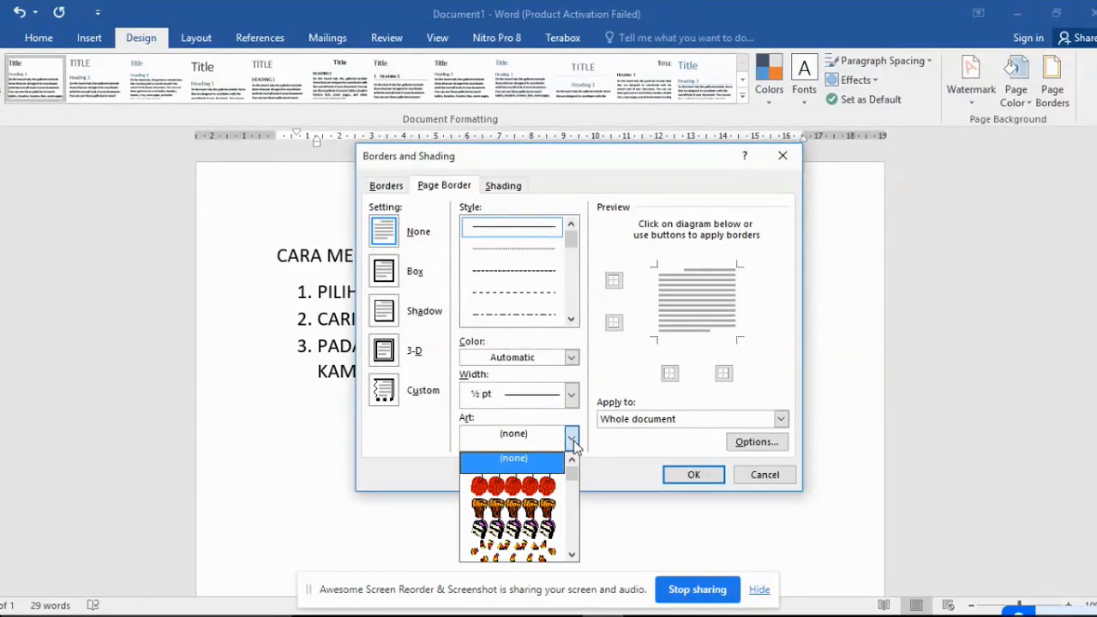
pyautogui.scroll(-5, 533, 508)
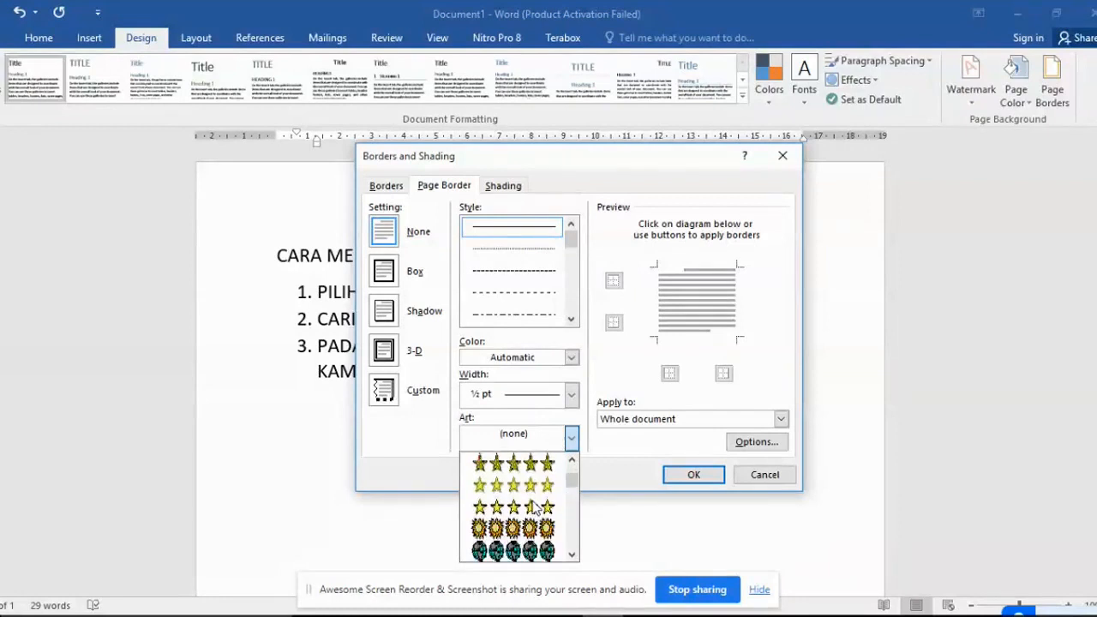
pyautogui.click(624, 467)
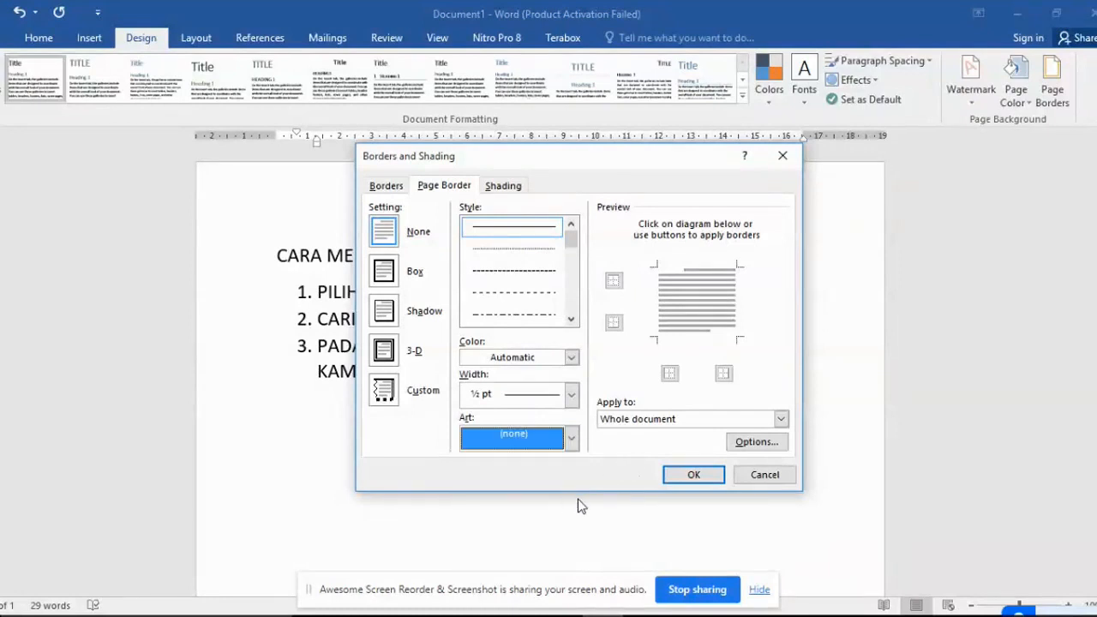
pyautogui.click(776, 475)
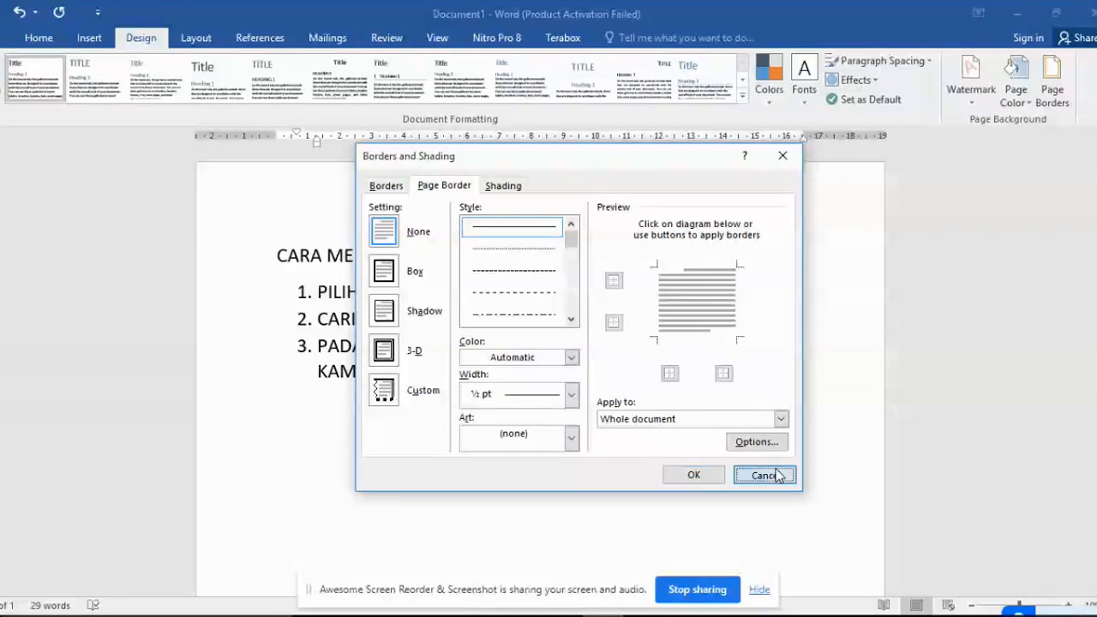
# Step: Add the fourth list item "PADA APPLY TO GANTI MENJADI THIS SECTION (FIRS PAGE ONLY)"
pyautogui.press('Return')
pyautogui.write('PADA')
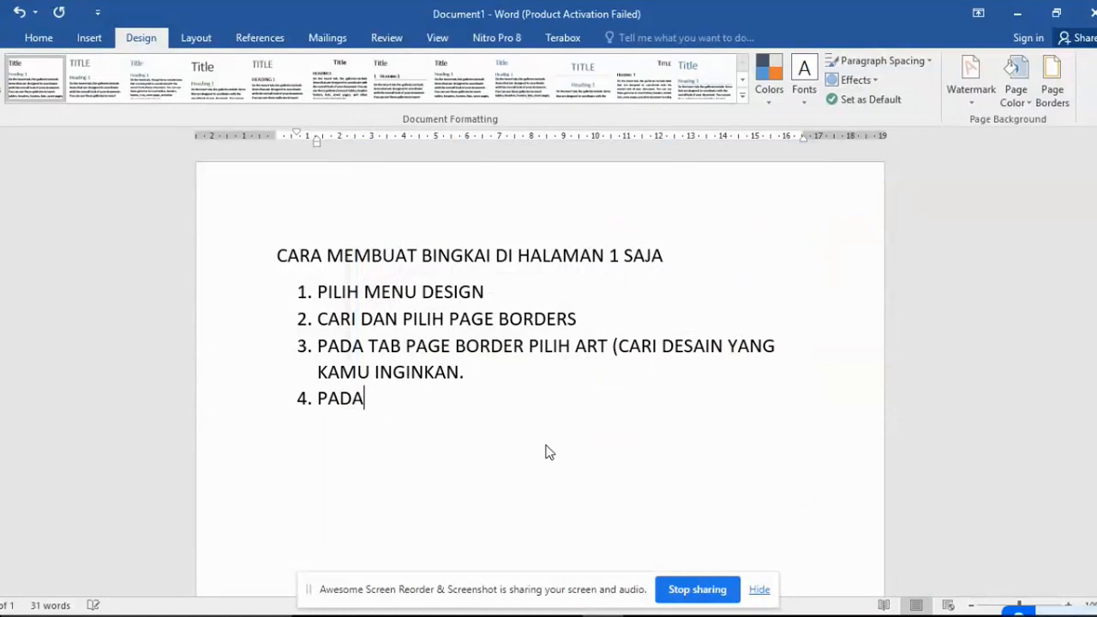
pyautogui.write(' APPLY')
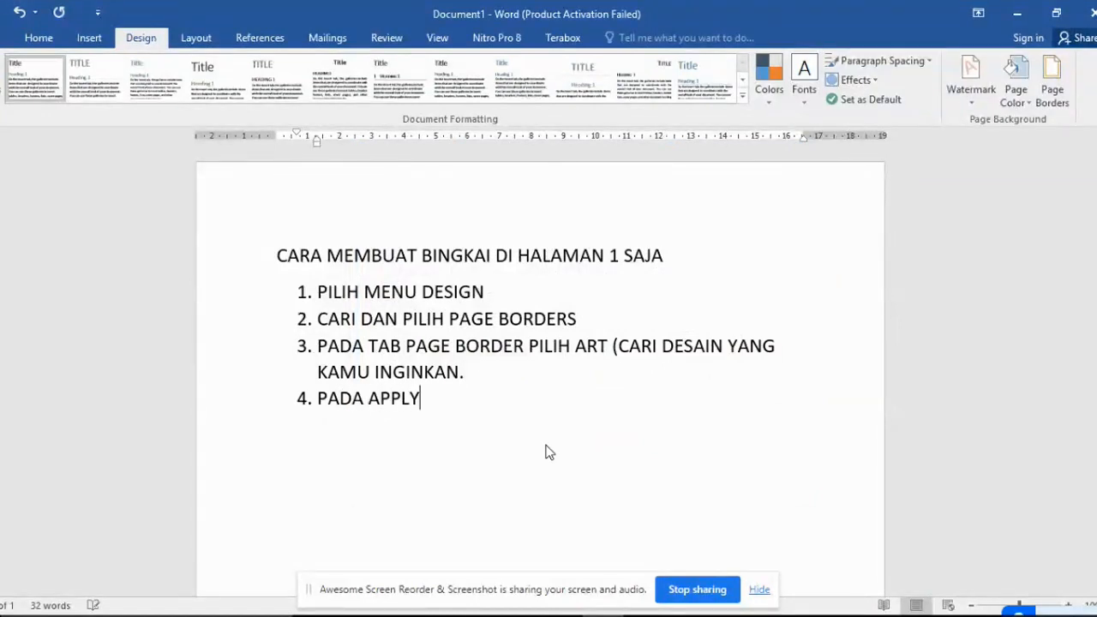
pyautogui.write(' TO GANTI')
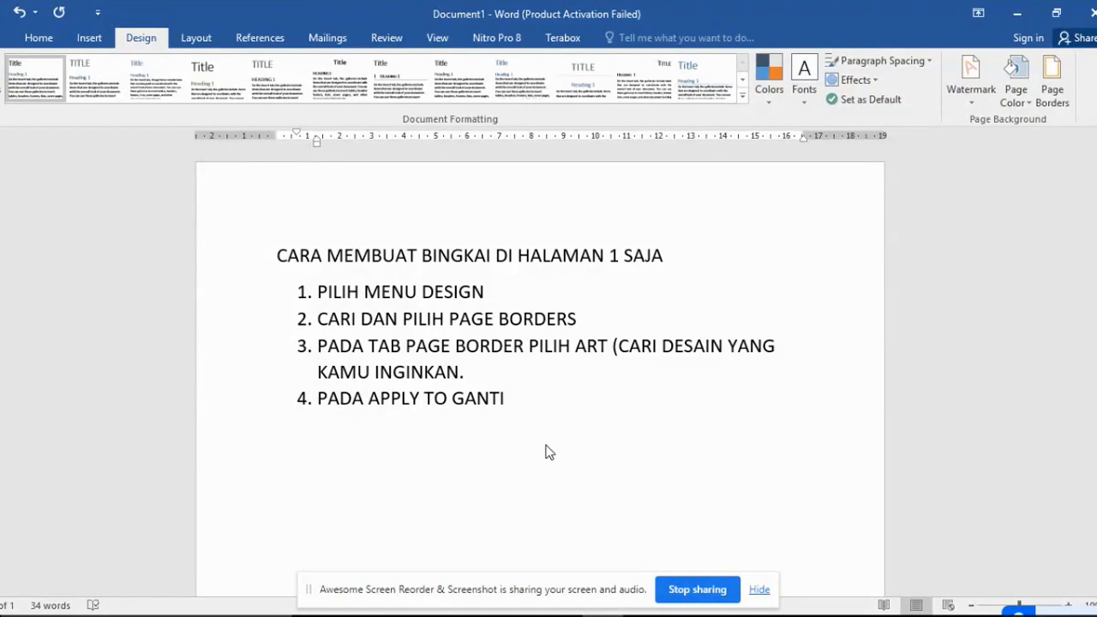
pyautogui.write(' MENJADI')
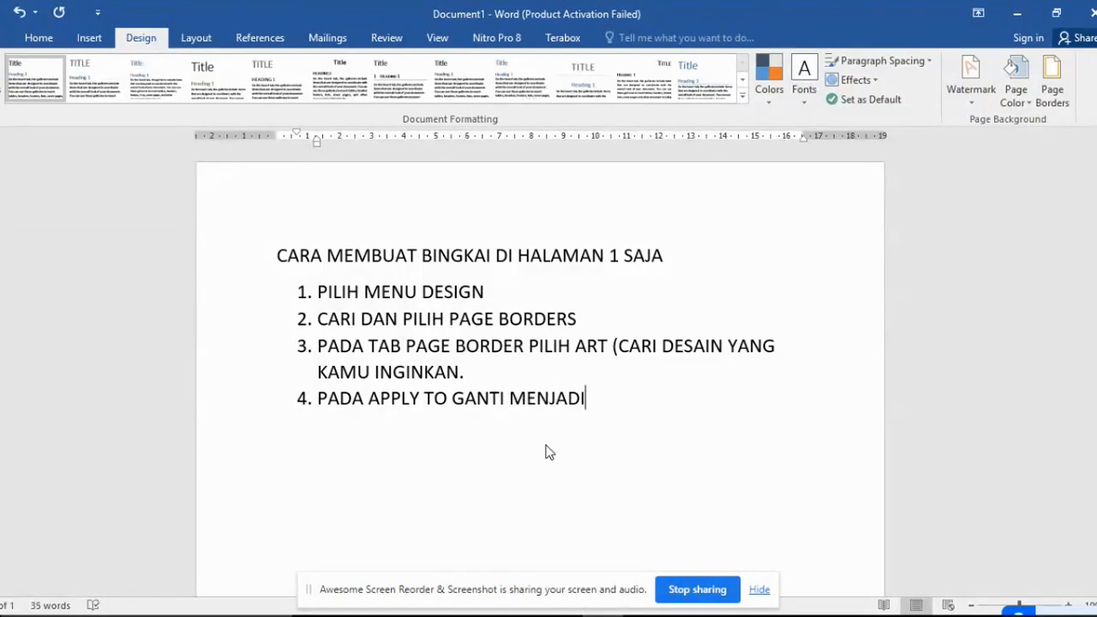
pyautogui.write(' THIS SE')
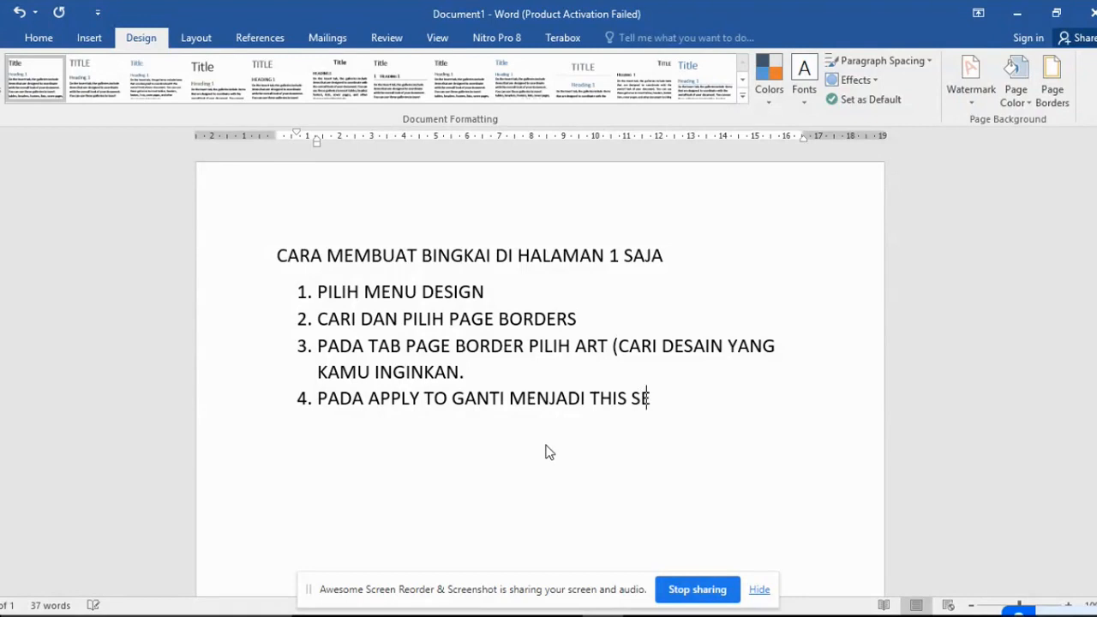
pyautogui.write('CTION (')
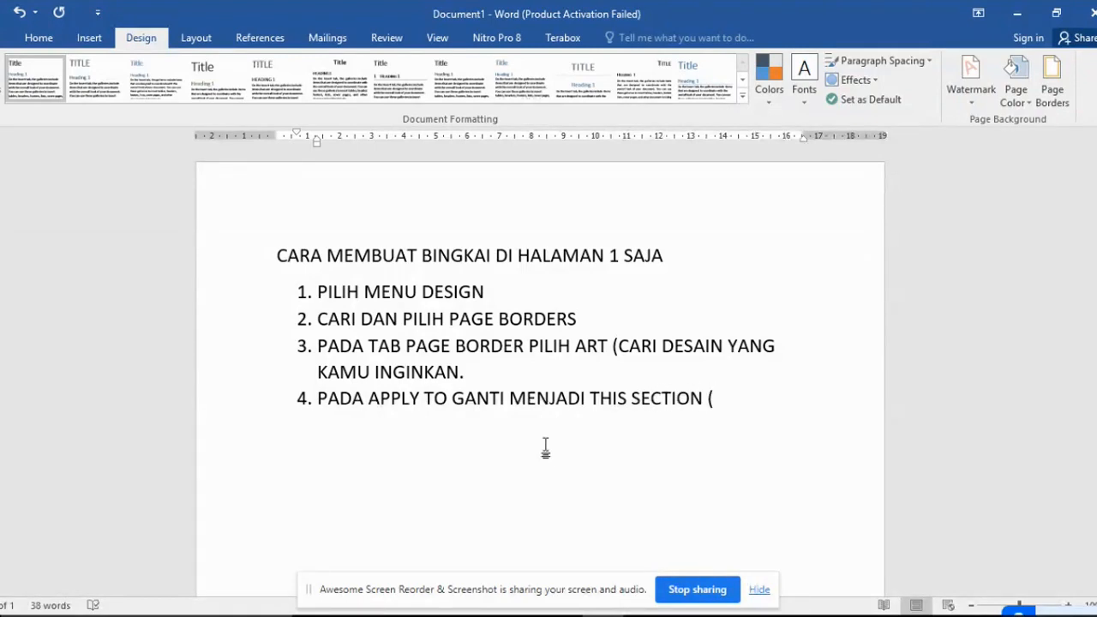
pyautogui.write('FIRS PAGE O')
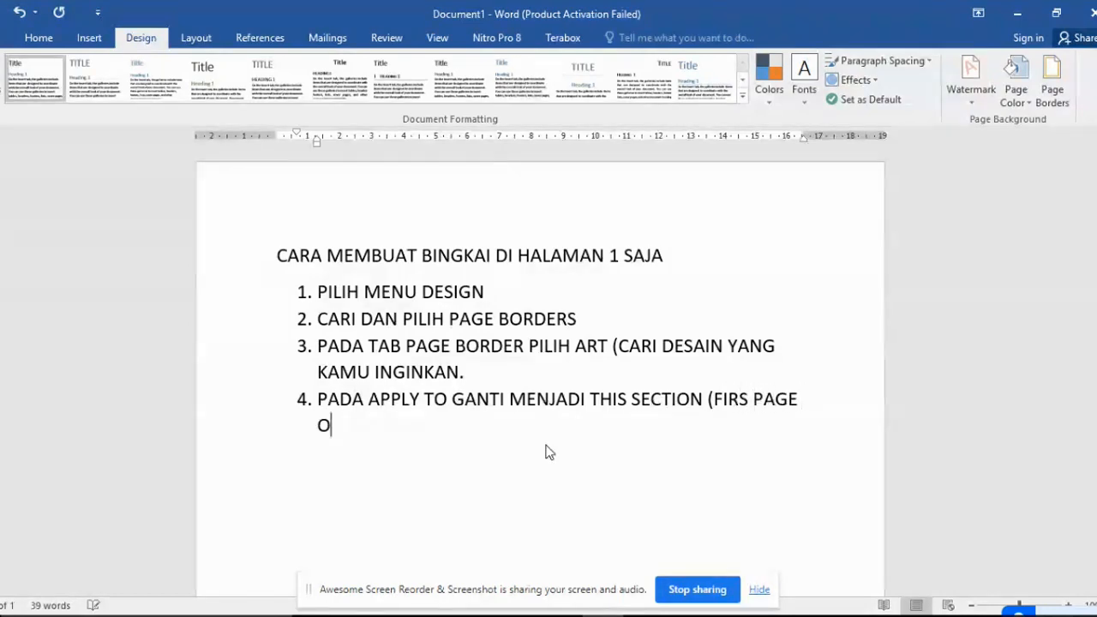
pyautogui.write('NLY)')
# Step: Check which parts of the document a page border can be applied to, including the first-page-only choice
pyautogui.click(1053, 96)
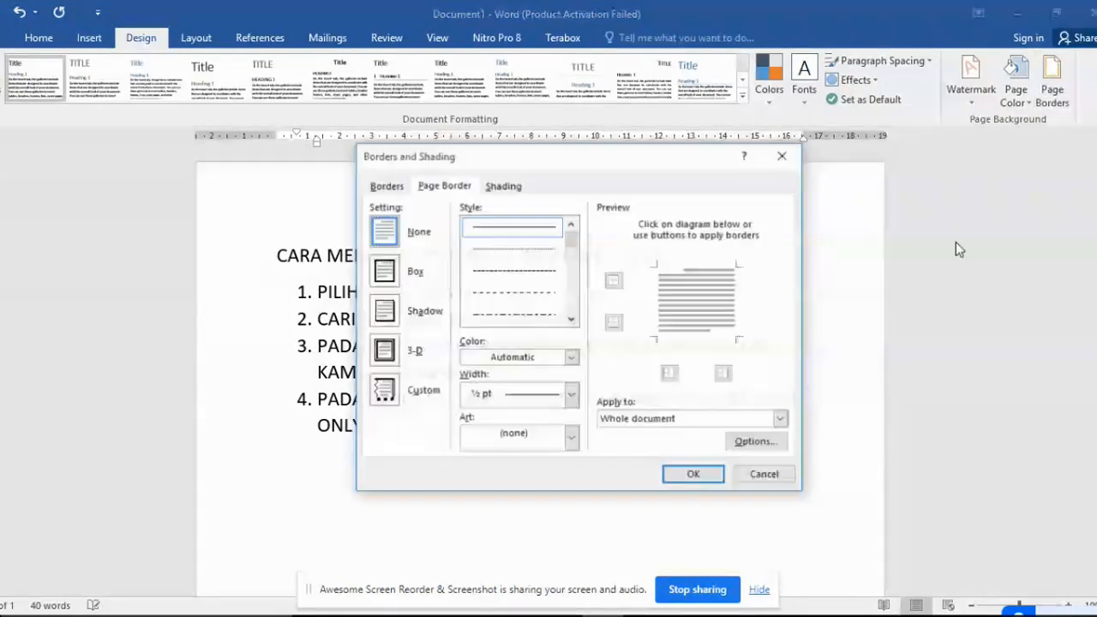
pyautogui.click(780, 420)
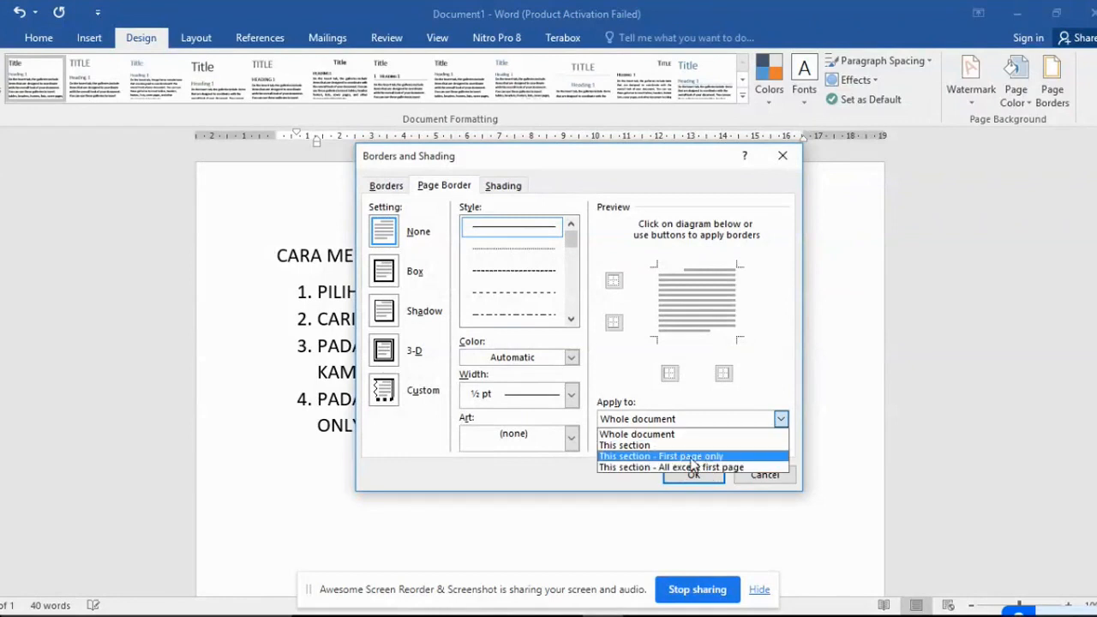
pyautogui.click(705, 381)
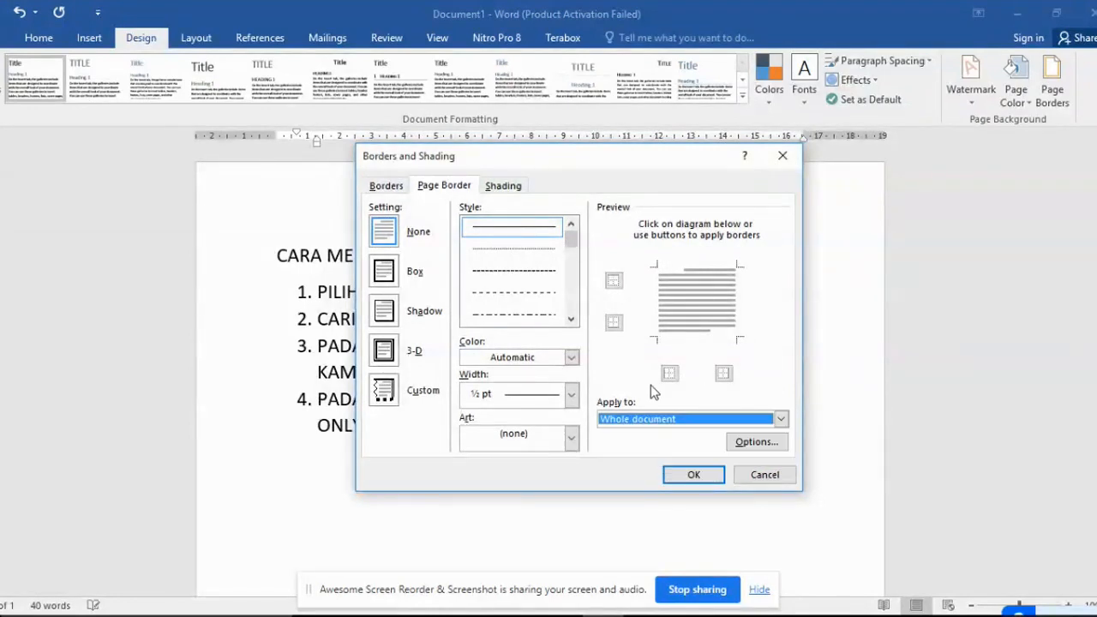
# Step: Apply a page border with the cupcake art design to this section's first page only
pyautogui.click(571, 438)
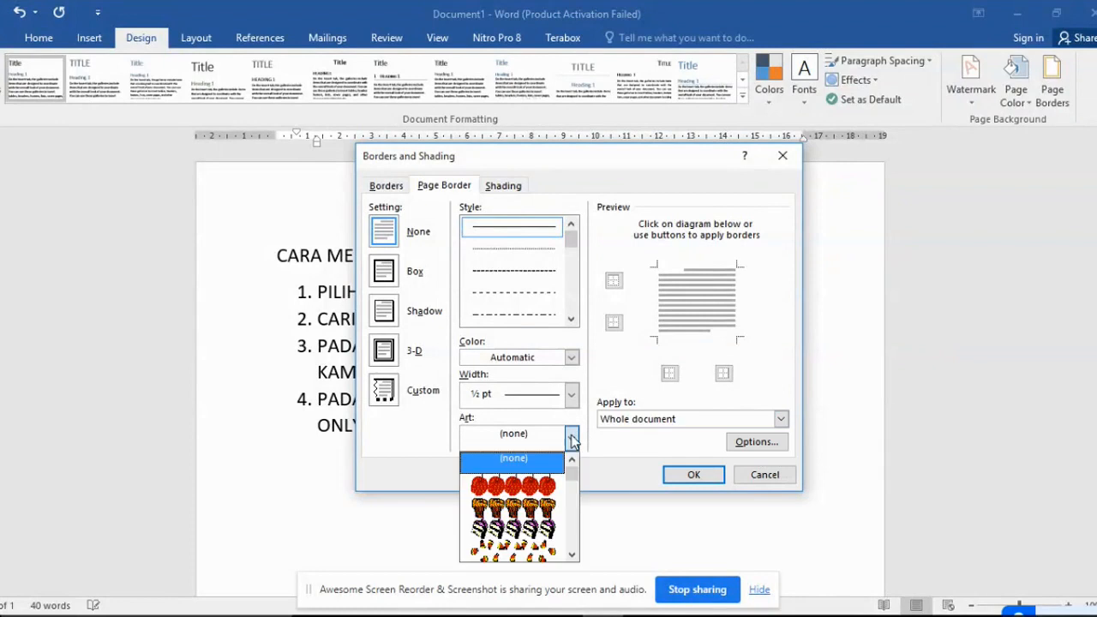
pyautogui.click(540, 505)
pyautogui.click(714, 421)
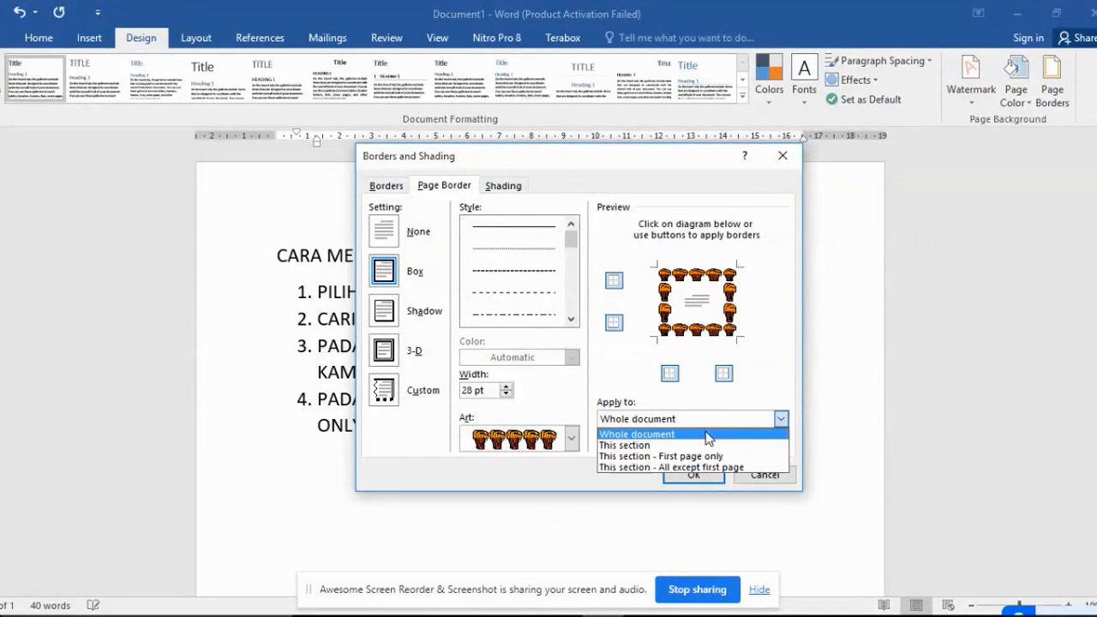
pyautogui.click(703, 460)
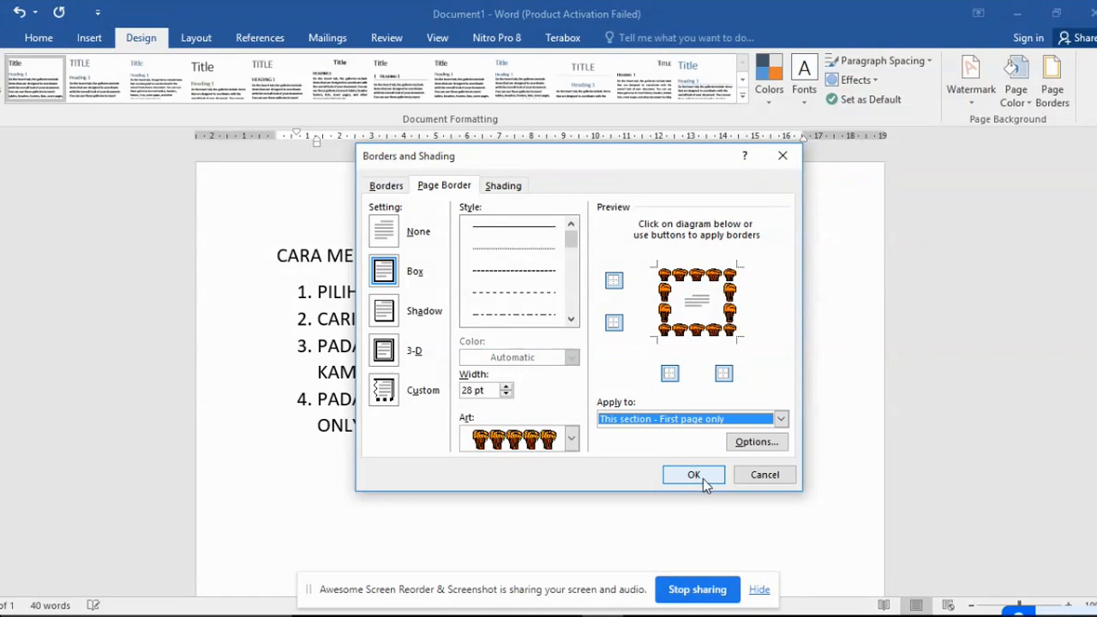
pyautogui.click(703, 478)
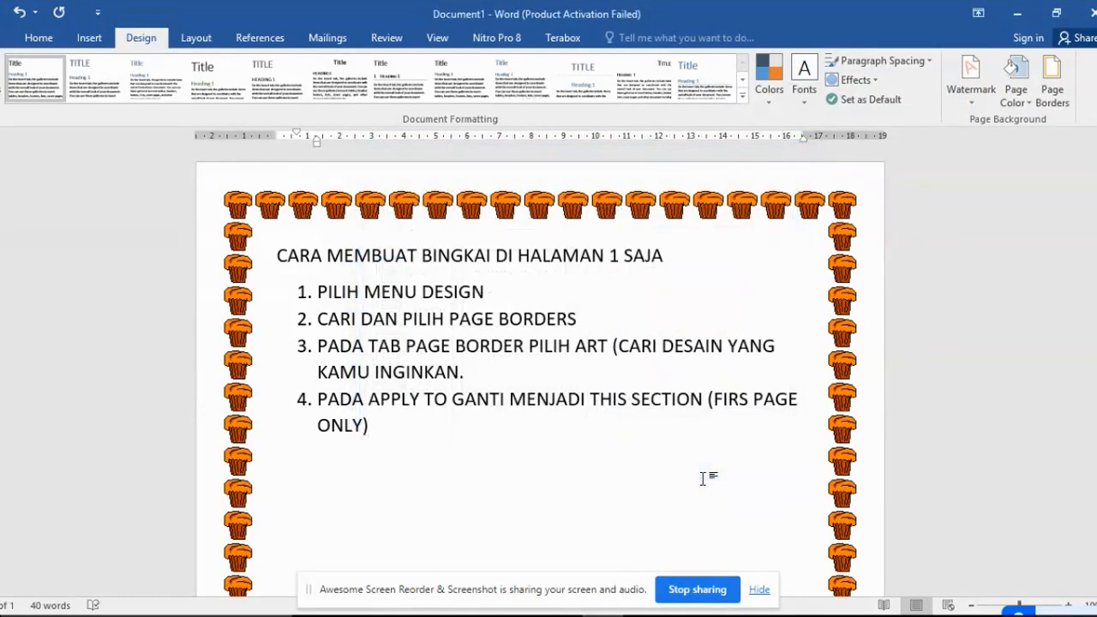
# Step: Add blank lines below the list until the text runs onto a second page, and compare the borders of both pages
pyautogui.scroll(-10, 631, 474)
pyautogui.scroll(5, 634, 479)
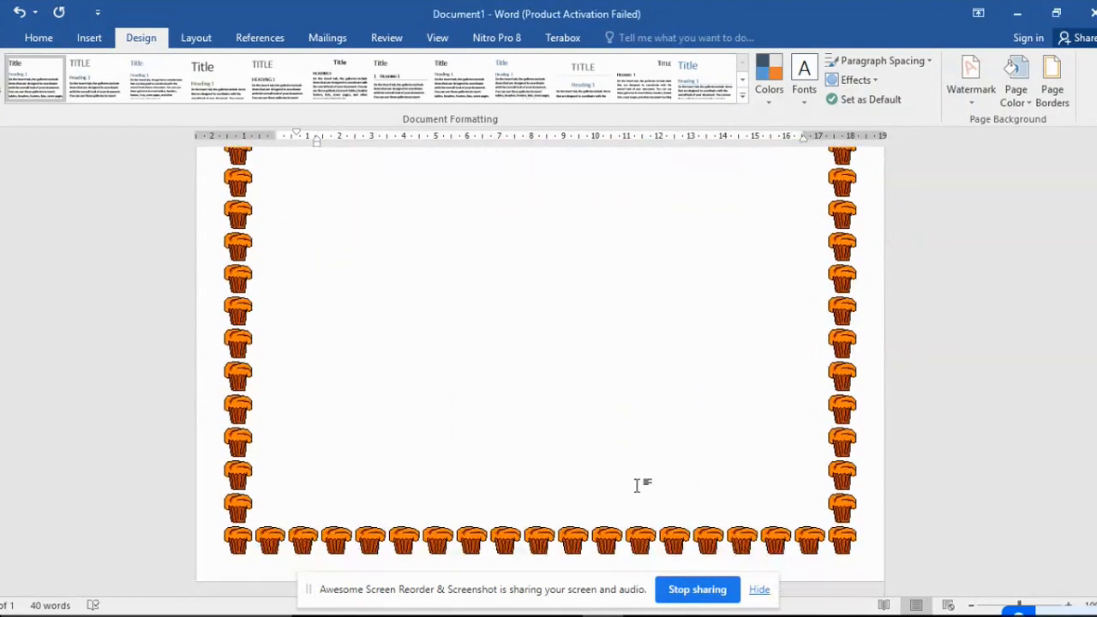
pyautogui.press('Return')
pyautogui.press('Return')
pyautogui.press('Return')
pyautogui.press('Return')
pyautogui.press('Return')
pyautogui.press('Return')
pyautogui.press('Return')
pyautogui.press('Return')
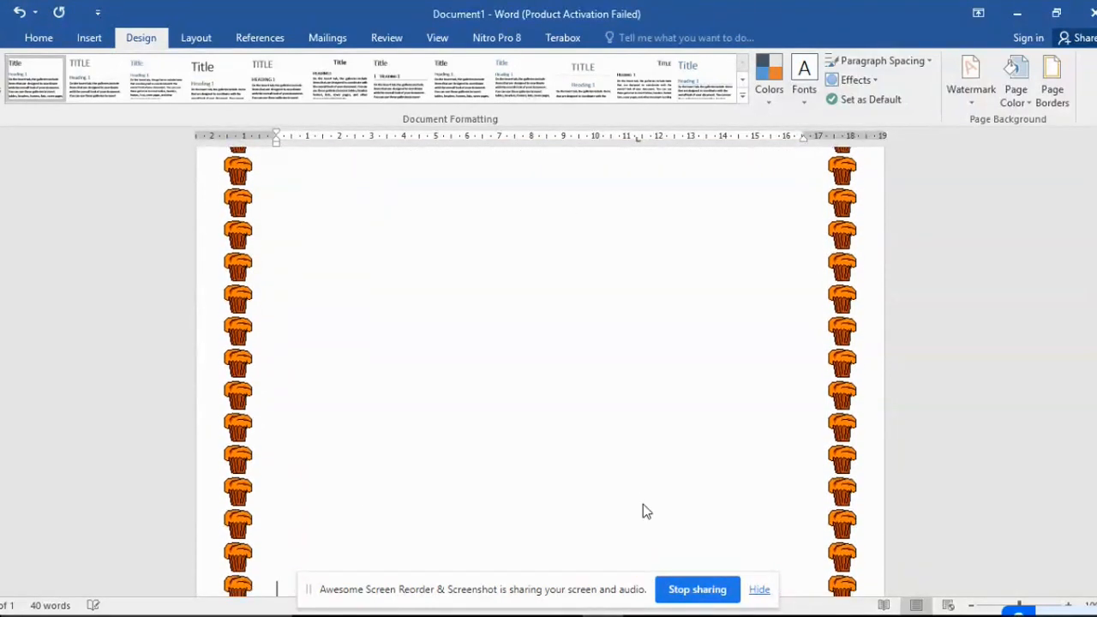
pyautogui.scroll(-4, 641, 492)
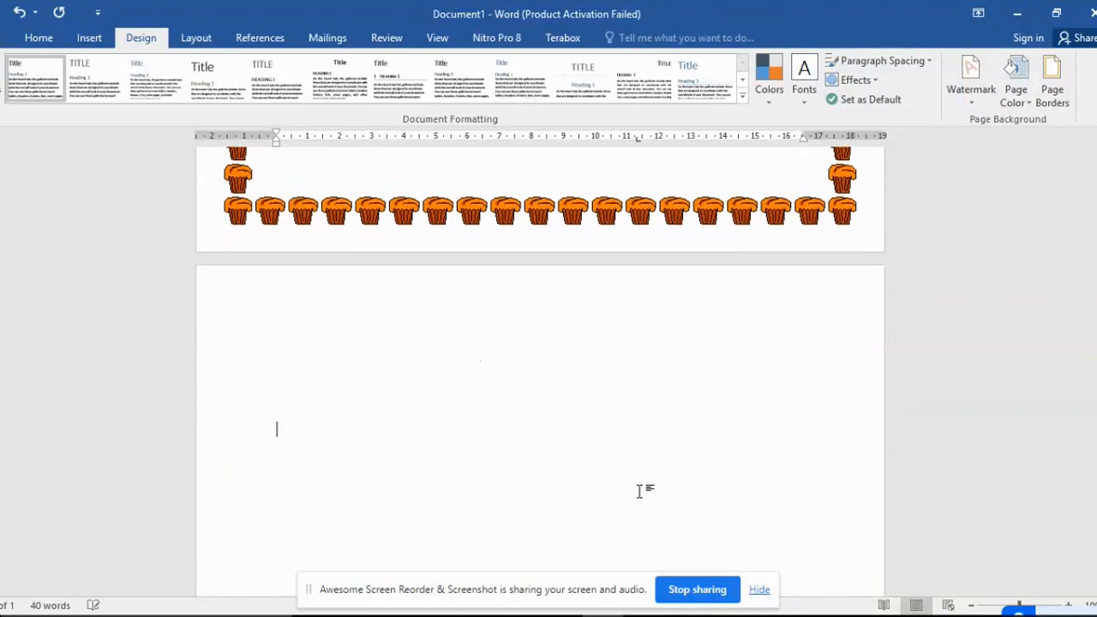
pyautogui.scroll(2, 641, 491)
pyautogui.scroll(10, 640, 490)
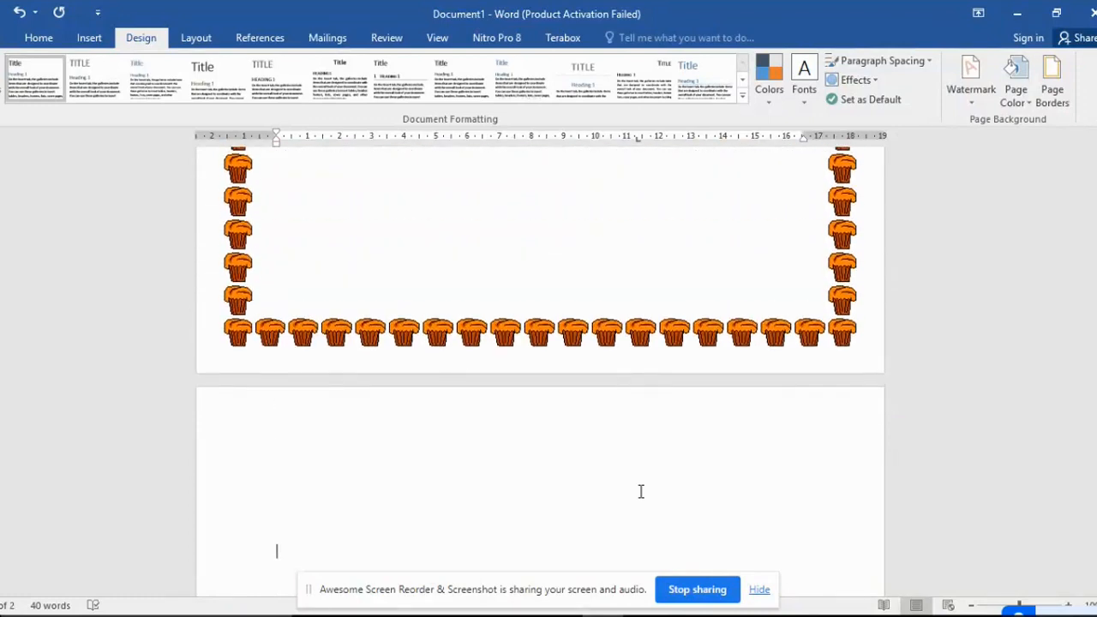
pyautogui.scroll(1, 641, 491)
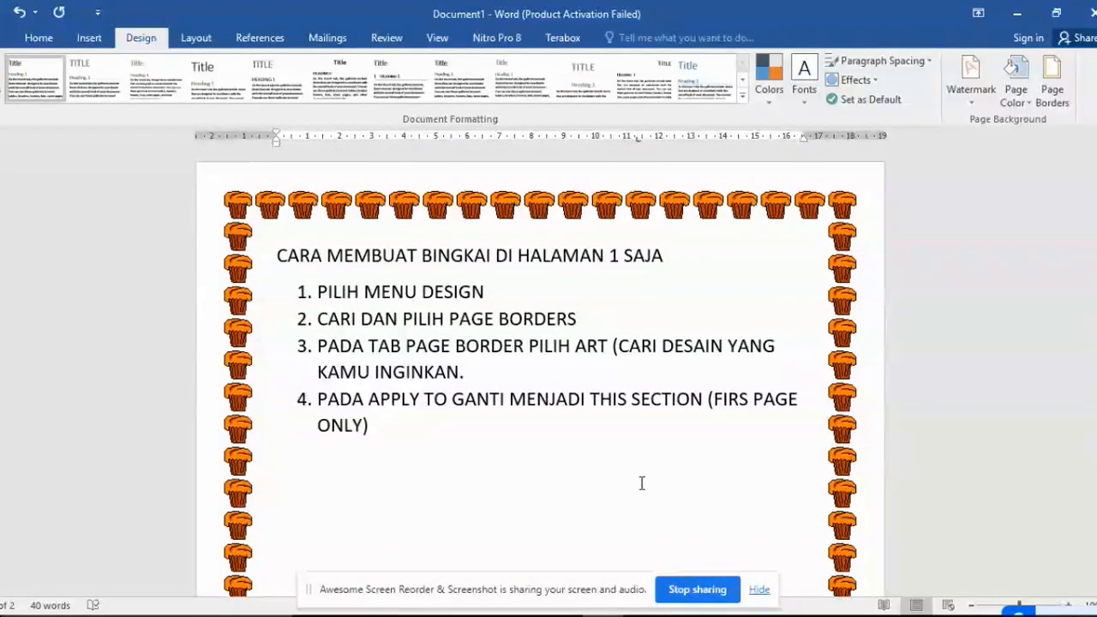
# Step: Add the fifth list item "OK" and the sixth list item "SELAMAT MENCOBA" after the fourth item
pyautogui.click(469, 426)
pyautogui.press('Return')
pyautogui.write('OK')
pyautogui.press('Return')
pyautogui.write('SELAMAT MENCOBA')
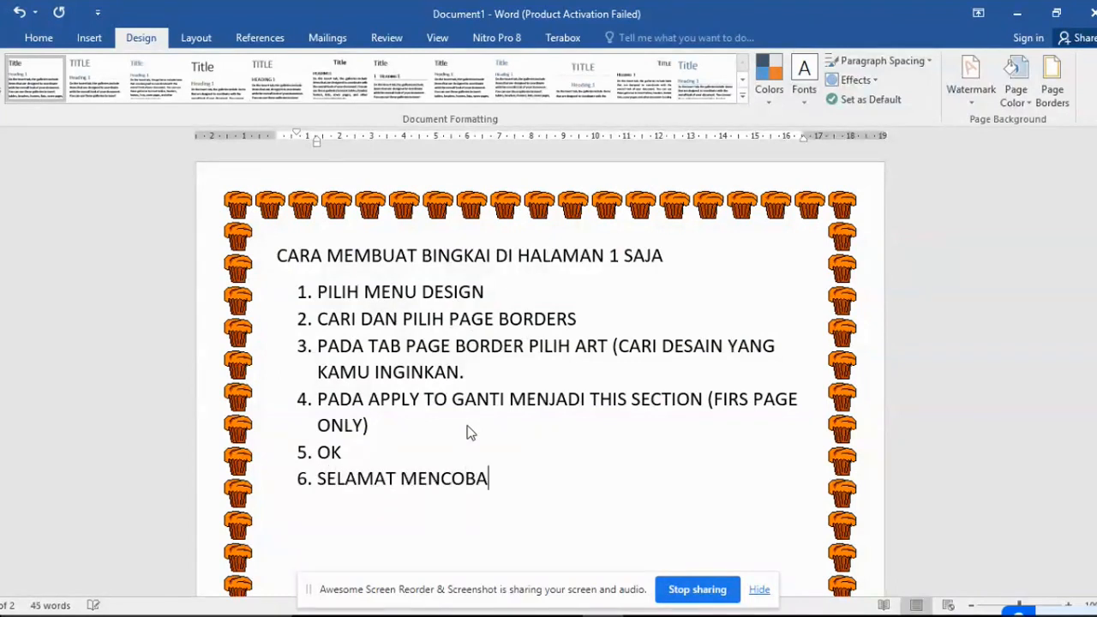